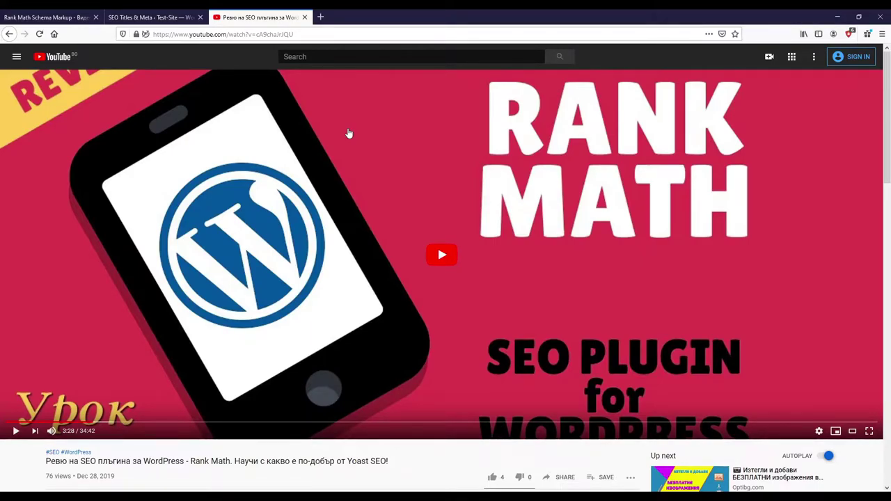
Step: Review Rank Math's Titles & Meta settings for posts, including the title, description, schema type choices, headline variables and article type
left_click(139, 16)
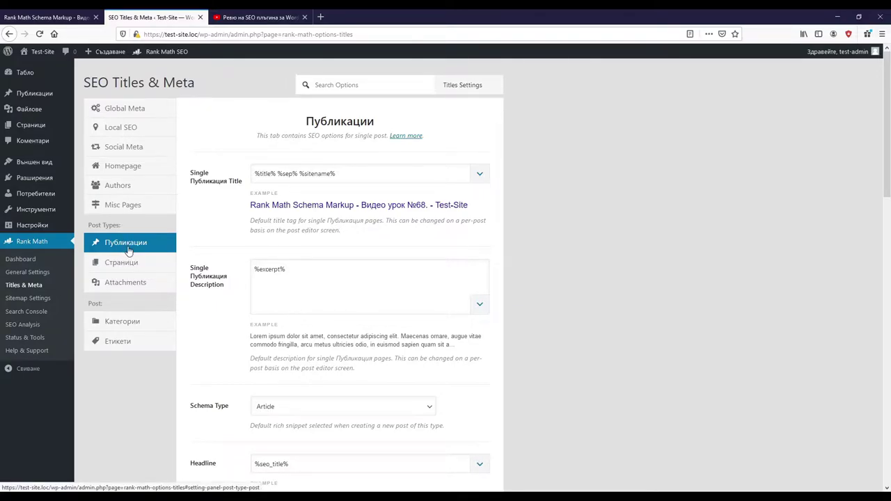
left_click(261, 268)
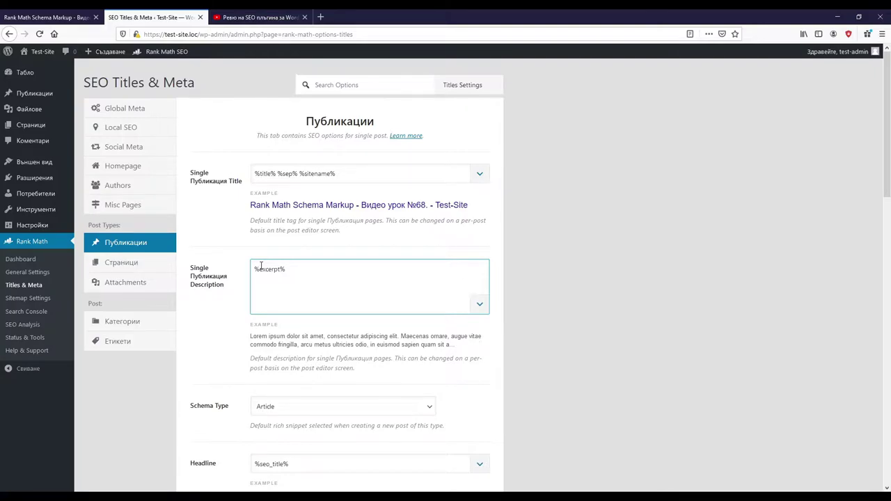
left_click(346, 247)
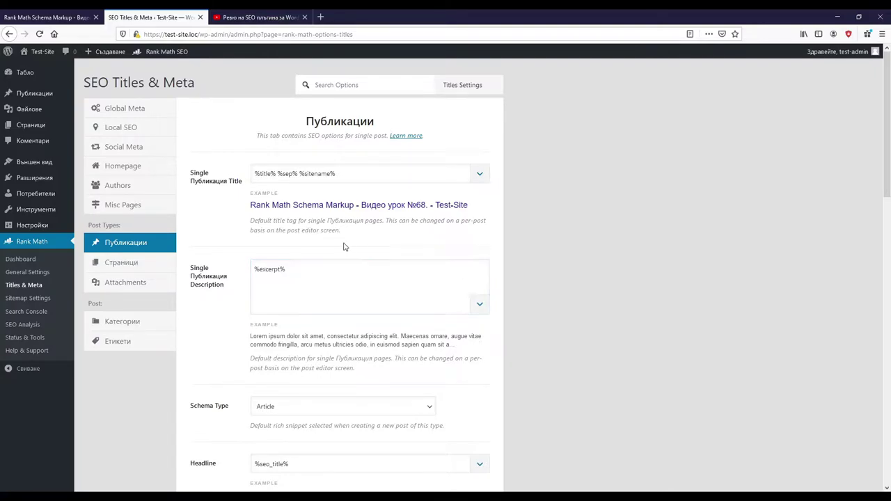
scroll(316, 233, "down", 5)
scroll(316, 233, "down", 4)
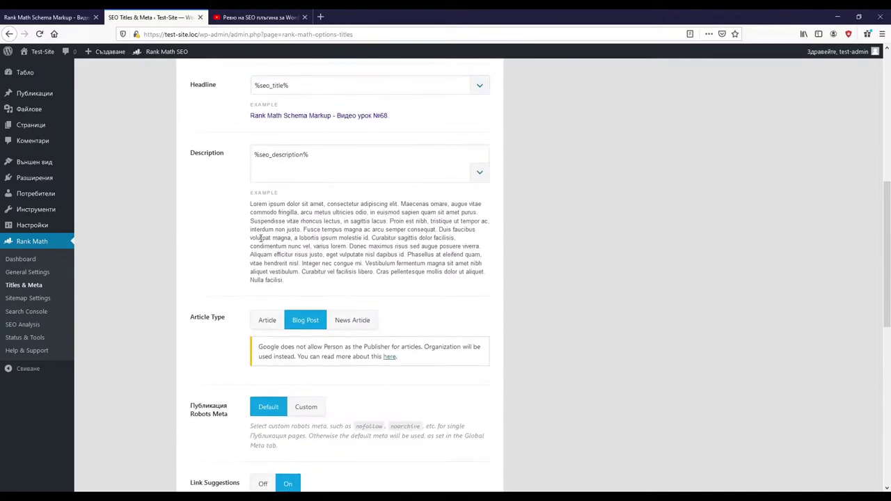
scroll(251, 230, "up", 3)
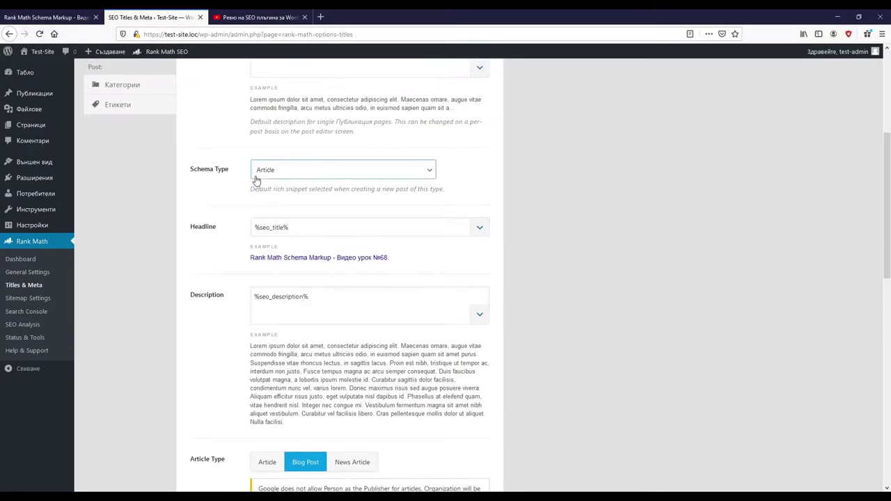
left_click(422, 172)
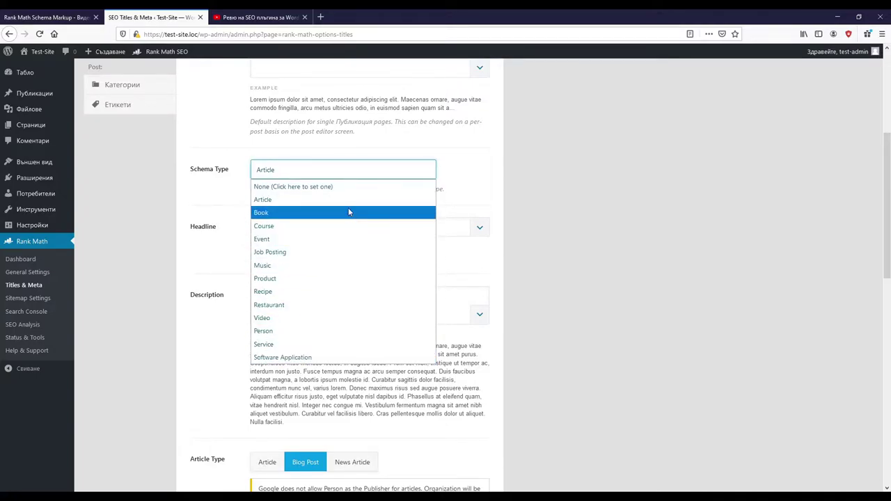
left_click(473, 168)
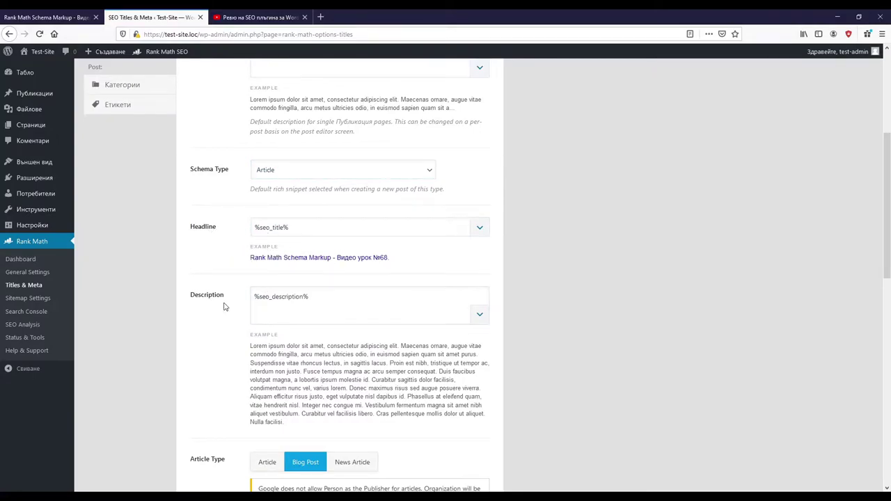
left_click(480, 229)
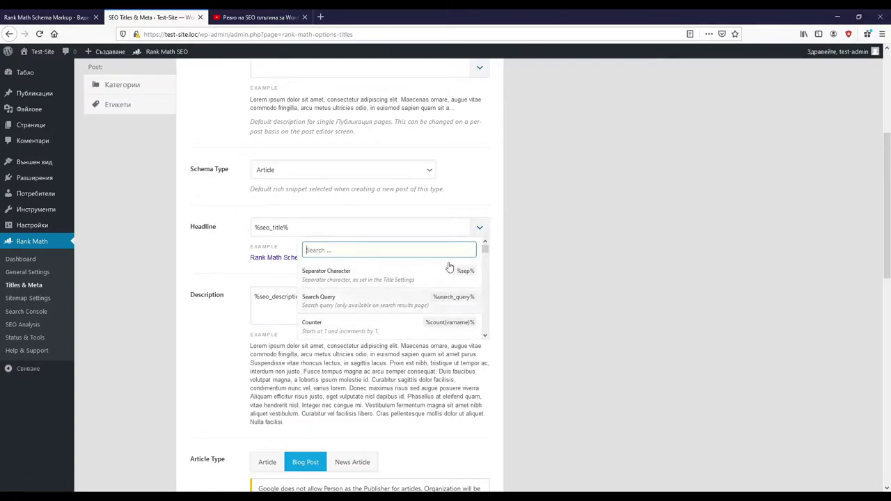
left_click(325, 225)
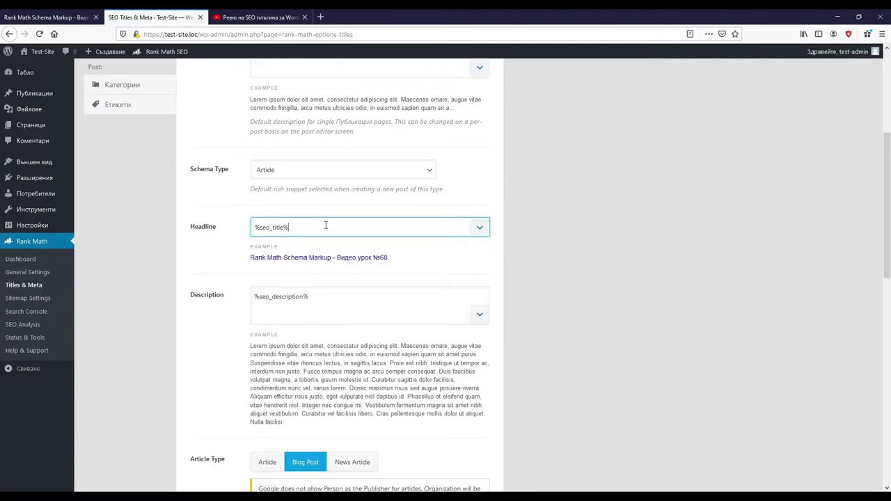
scroll(504, 284, "down", 9)
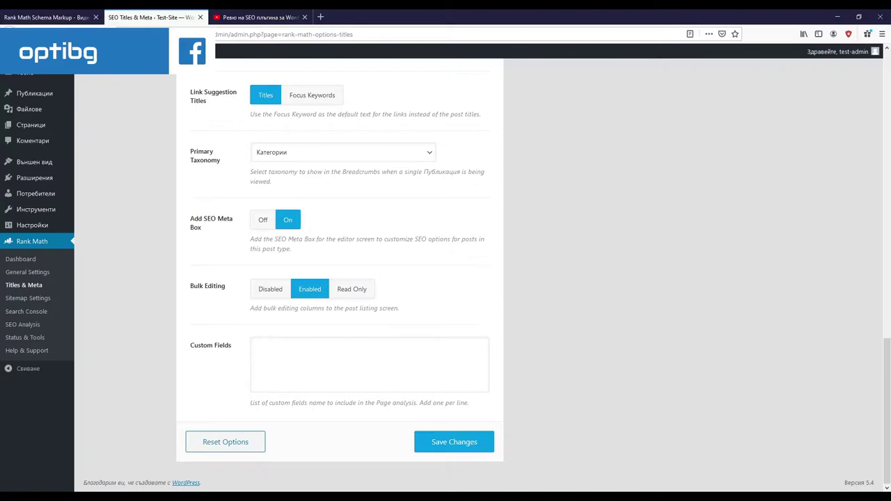
Step: Open the "Rank Math Schema Markup" video lesson post from the site for editing and dismiss the autosave notice
left_click(46, 17)
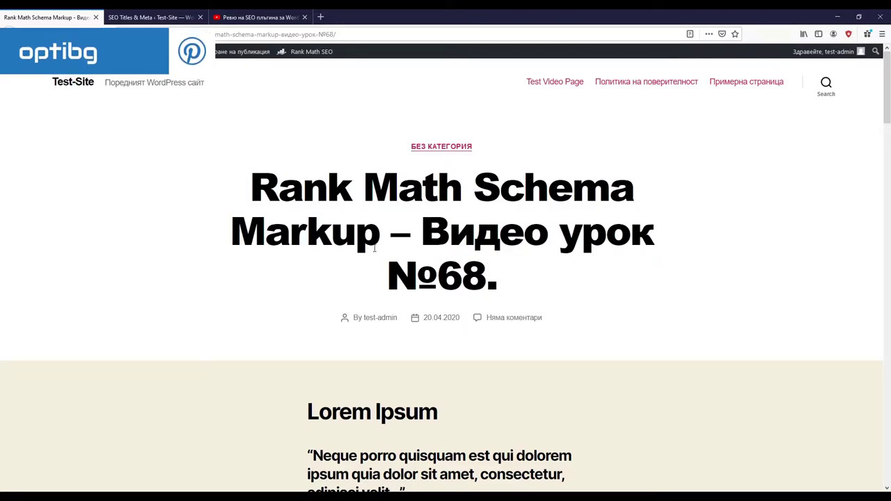
scroll(258, 296, "down", 4)
scroll(257, 296, "down", 15)
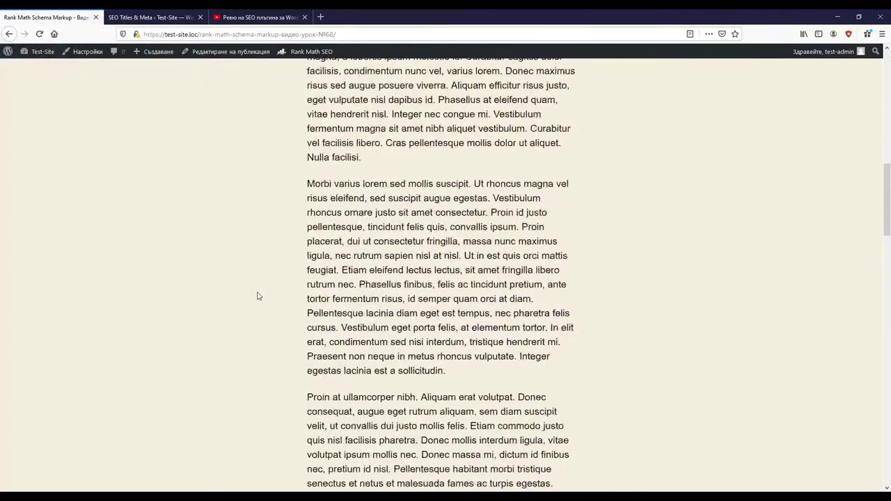
scroll(261, 295, "up", 20)
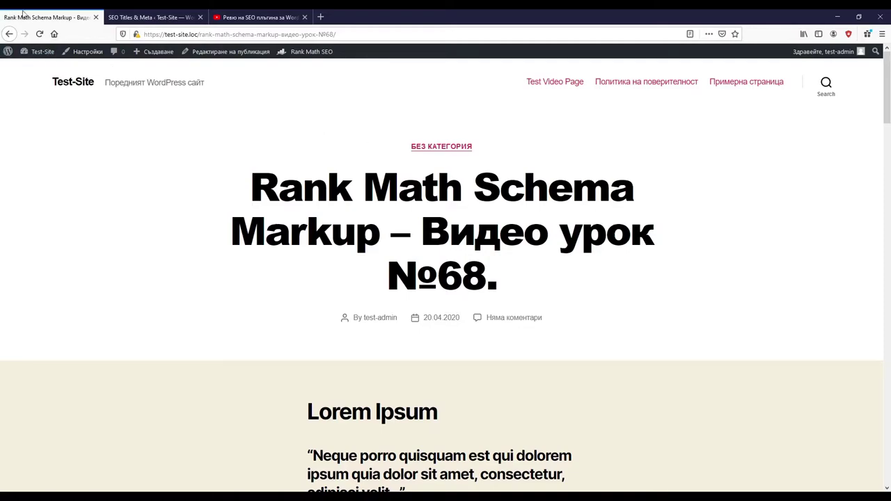
left_click(197, 55)
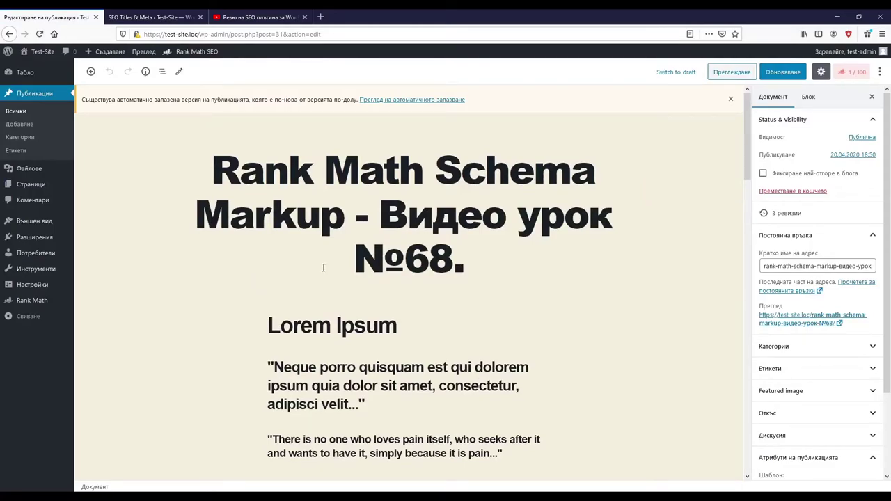
left_click(731, 99)
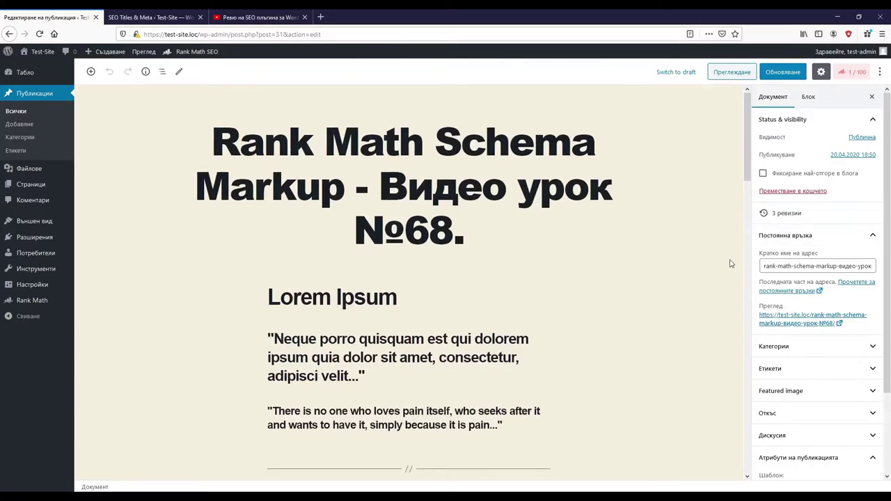
scroll(812, 234, "down", 3)
scroll(809, 181, "up", 3)
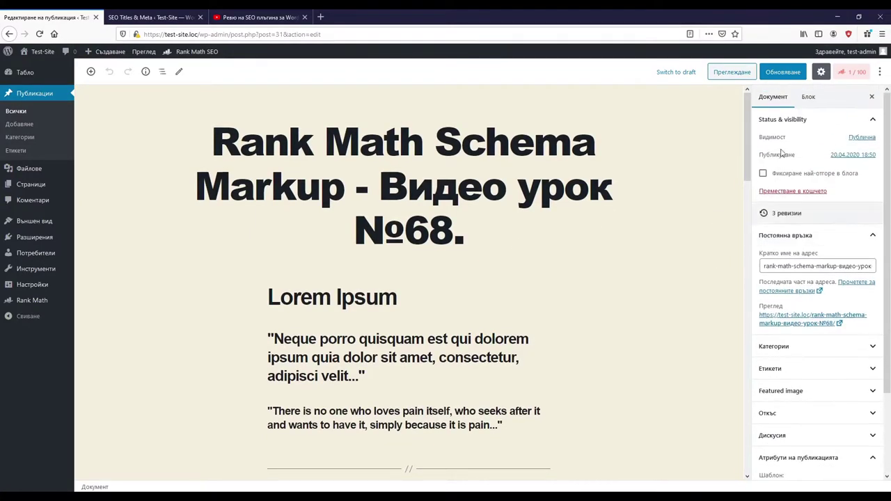
Step: Set the post's Rank Math schema type to Article and check the variables available for the headline
left_click(853, 75)
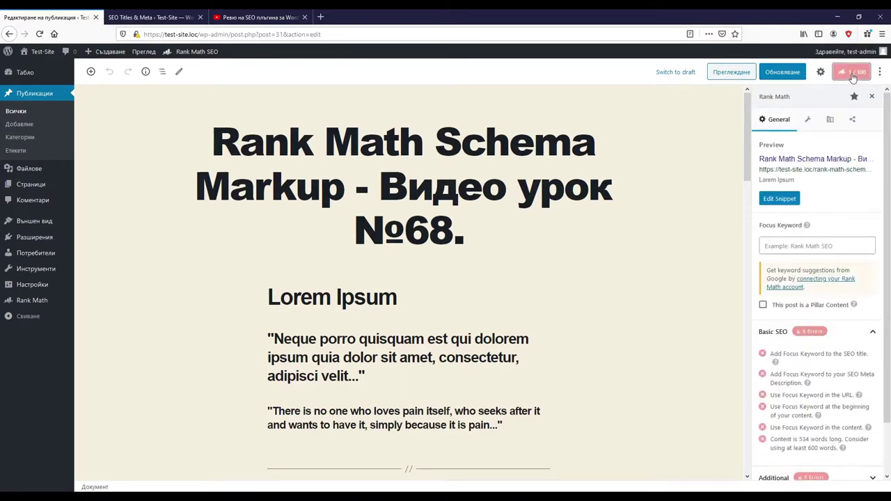
left_click(831, 120)
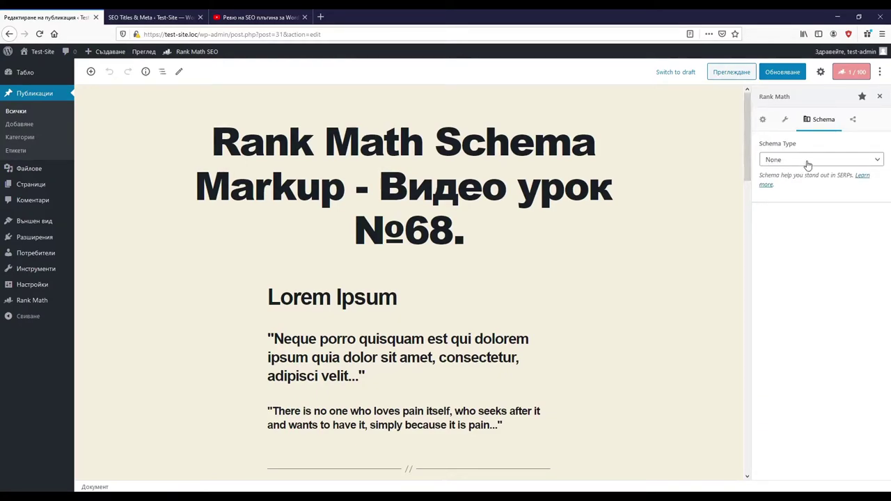
left_click(830, 161)
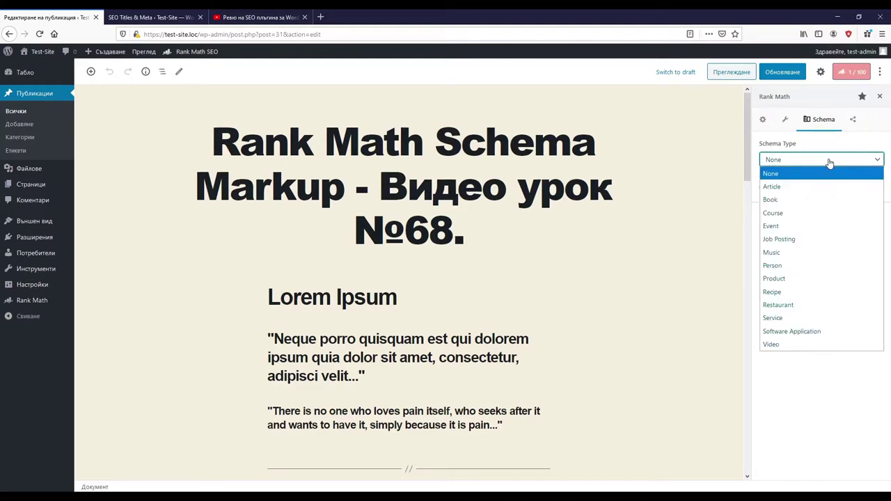
left_click(790, 191)
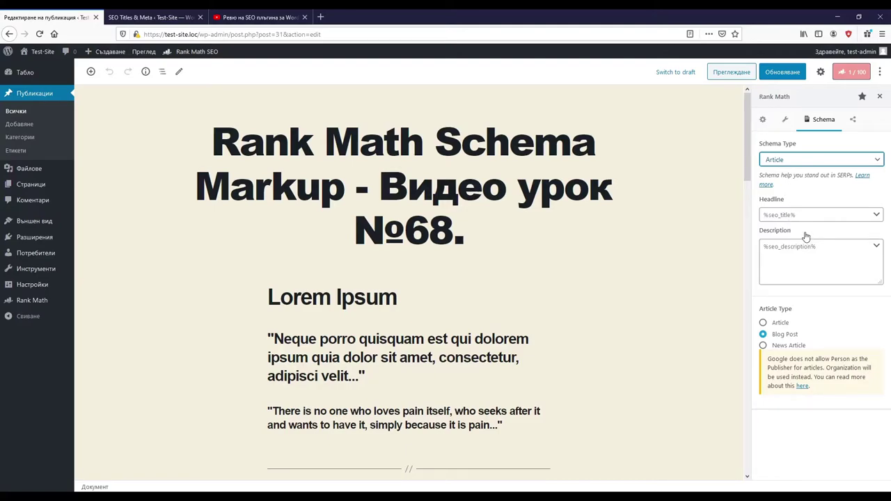
left_click(876, 216)
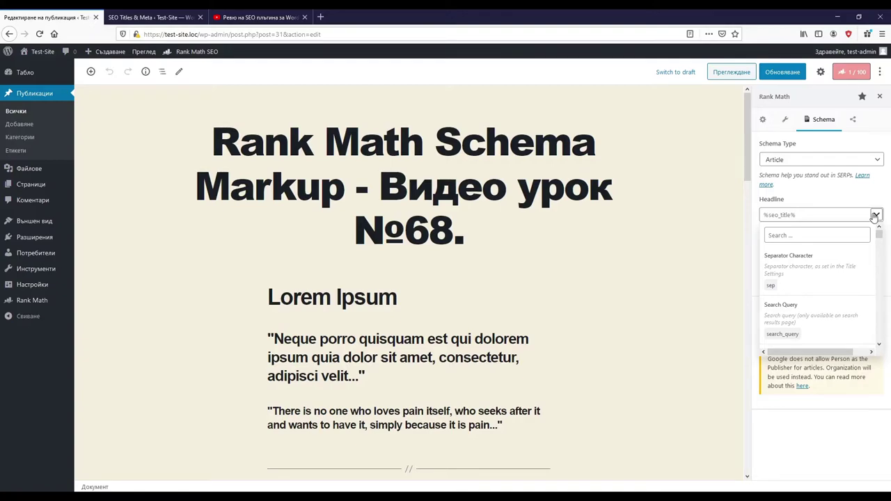
left_click(876, 215)
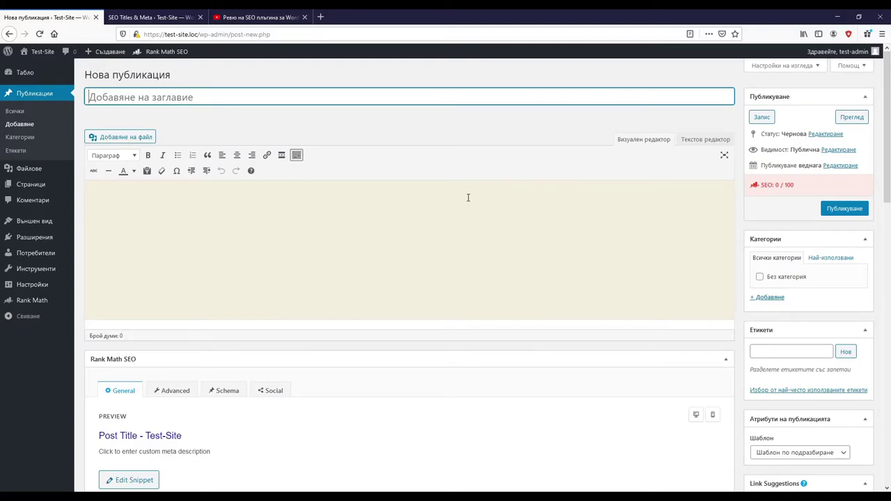
Step: Examine the new post's Rank Math schema settings in the classic editor, including the schema types, headline, description and article type
left_click(220, 394)
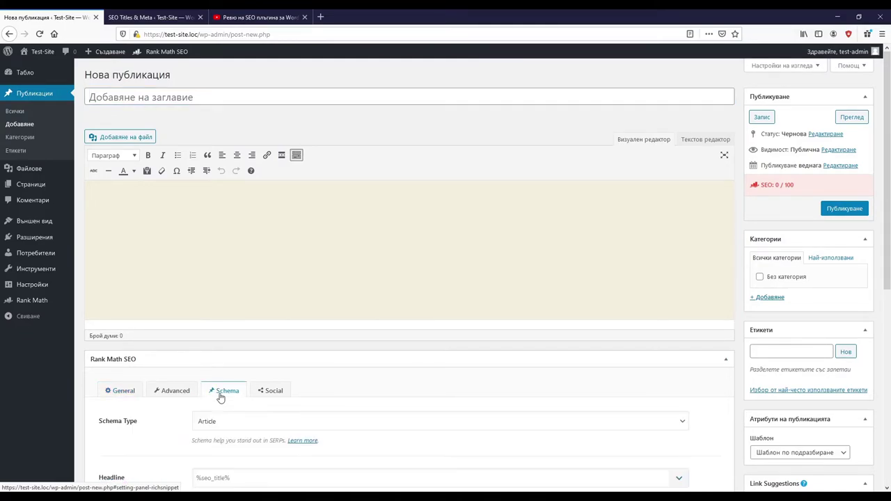
scroll(333, 354, "down", 3)
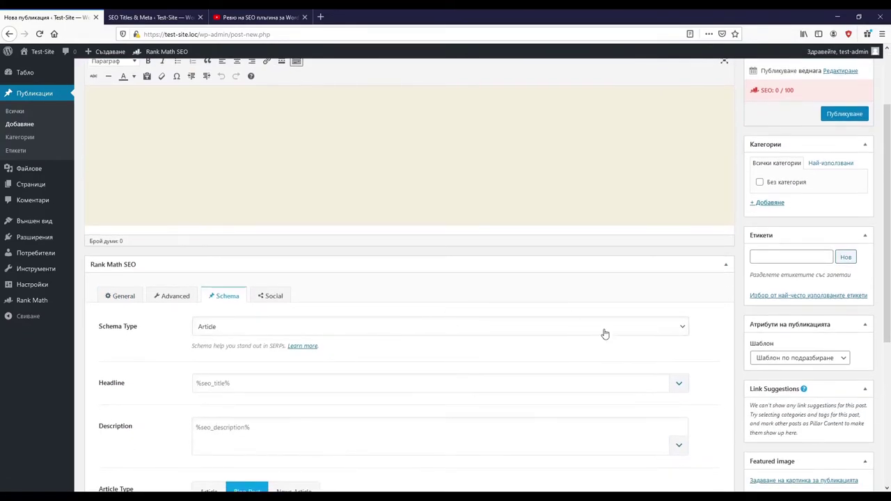
left_click(675, 333)
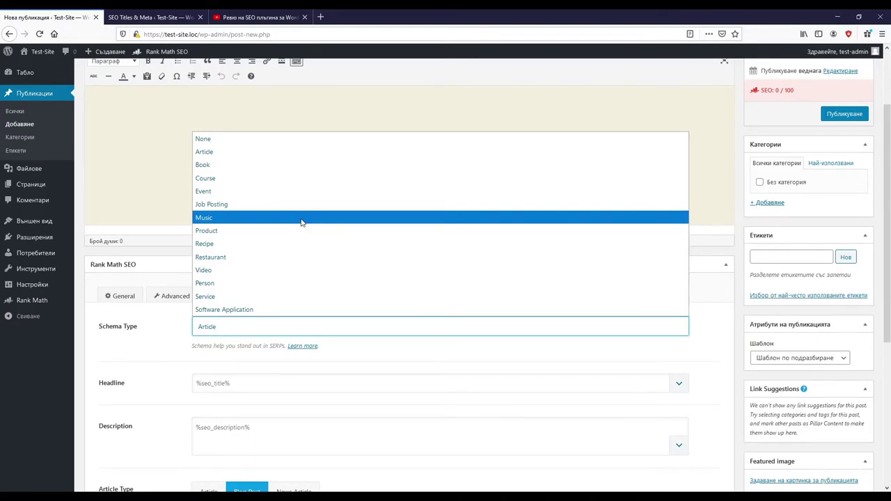
left_click(159, 344)
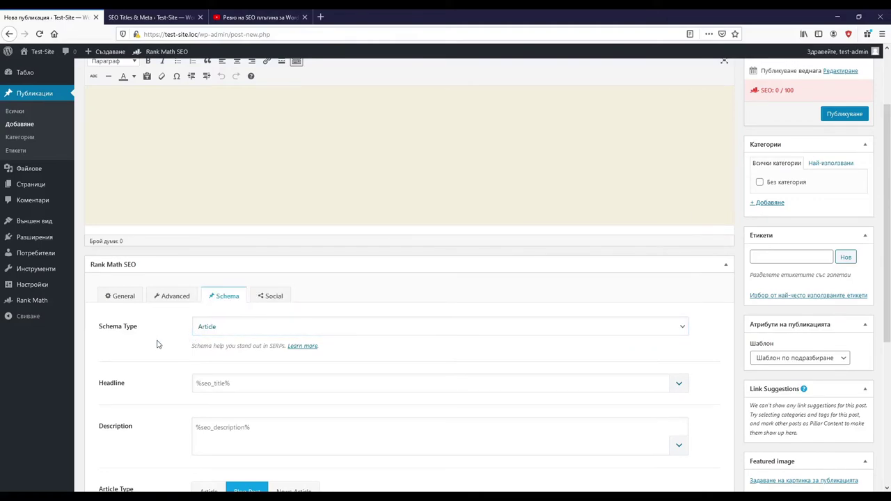
left_click(238, 379)
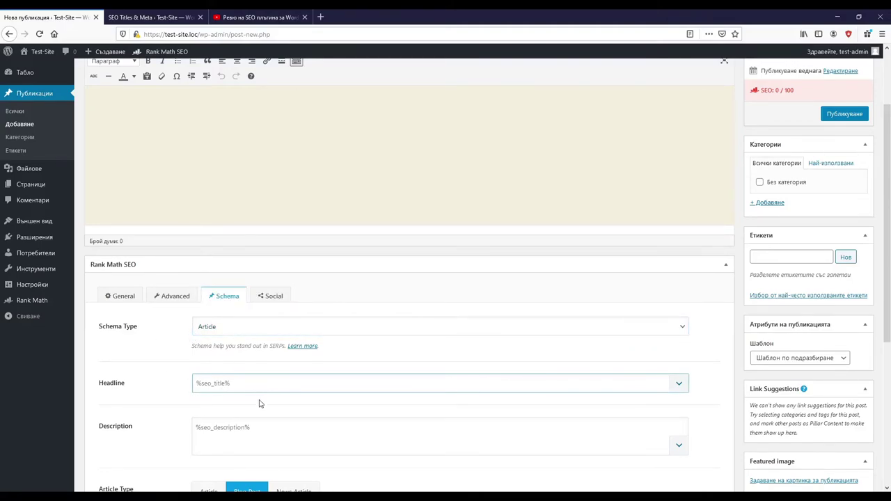
scroll(179, 376, "down", 3)
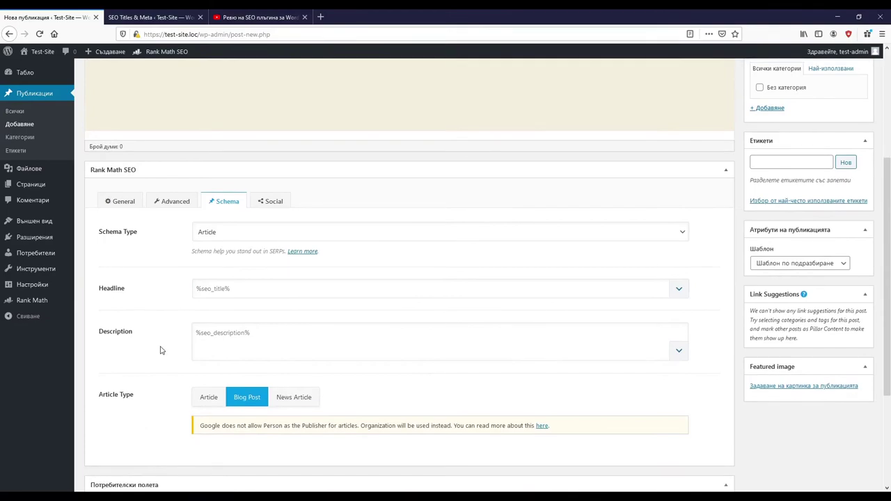
scroll(160, 350, "up", 1)
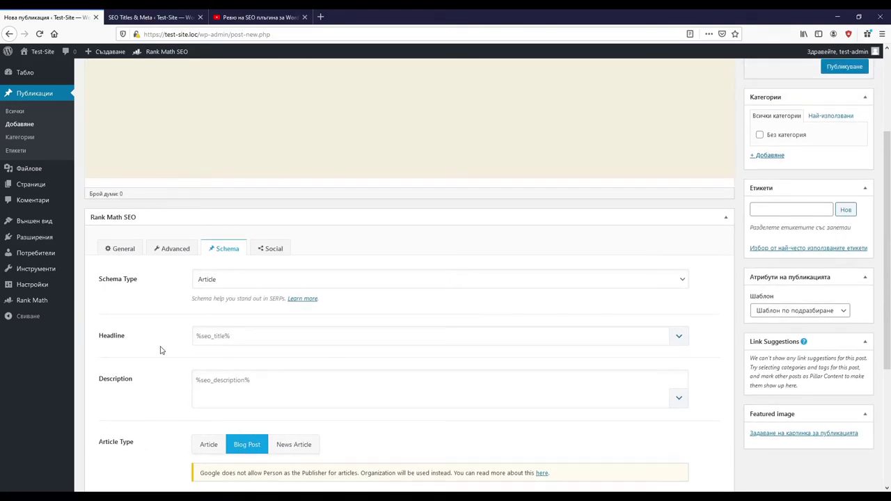